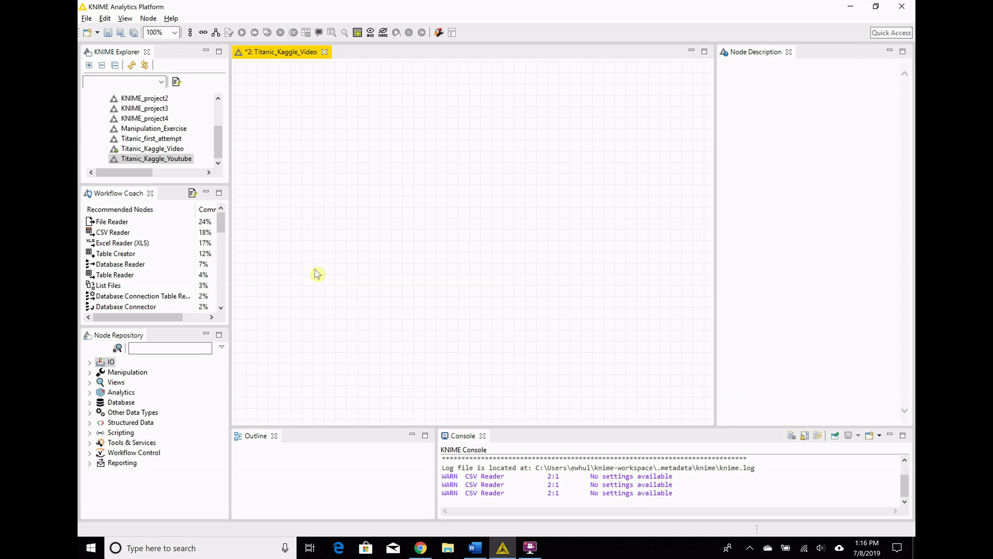
Search the Node Repository for 'csv' and place a CSV Reader node on the canvas
left_click(175, 348)
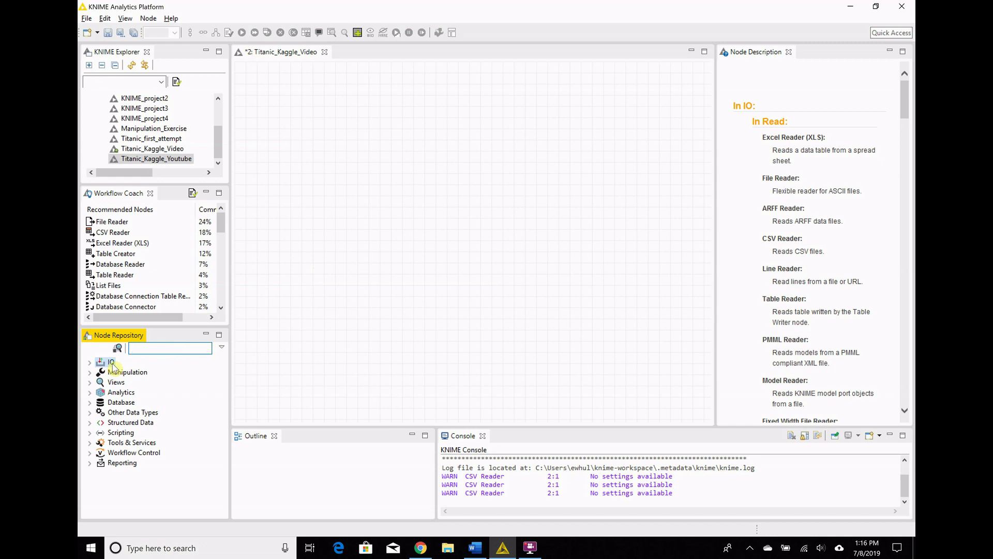
type("csv")
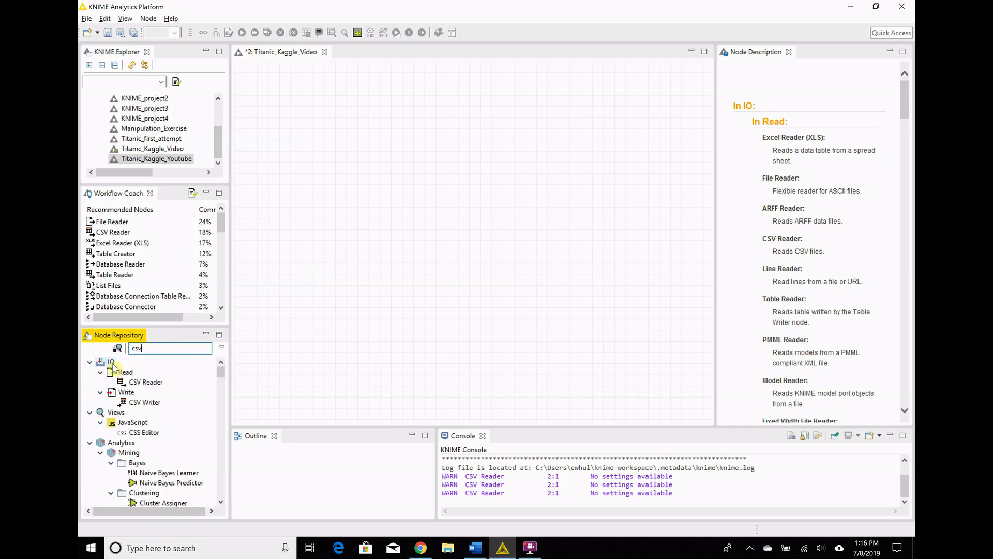
left_click_drag(127, 382, 307, 245)
Configure the CSV Reader to read train.csv with Has Row Header unchecked
right_click(305, 242)
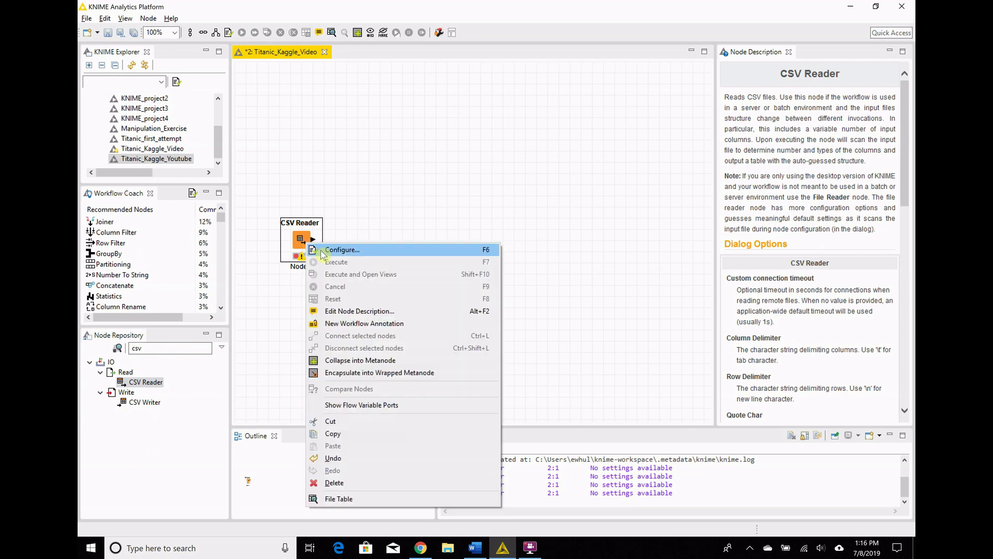
left_click(320, 250)
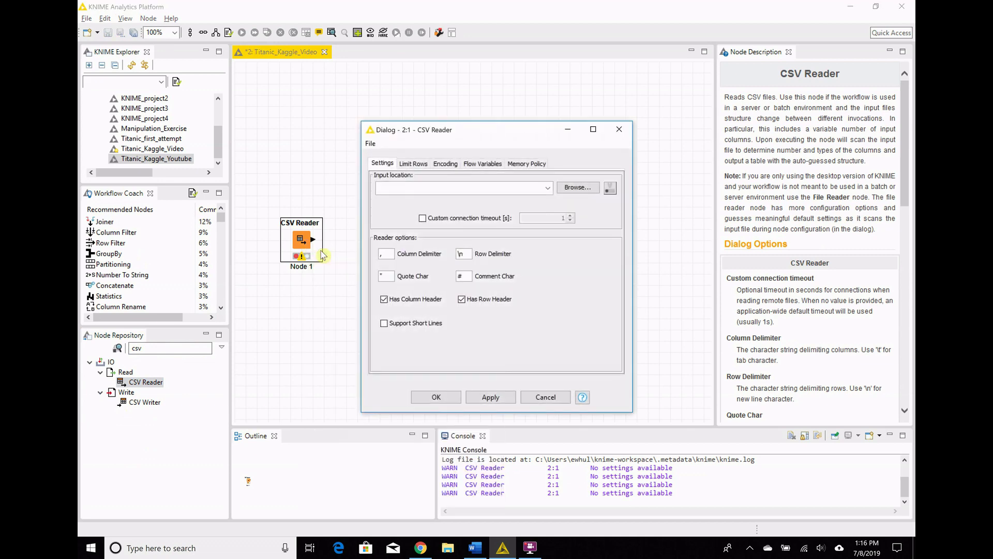
left_click(548, 188)
left_click(539, 200)
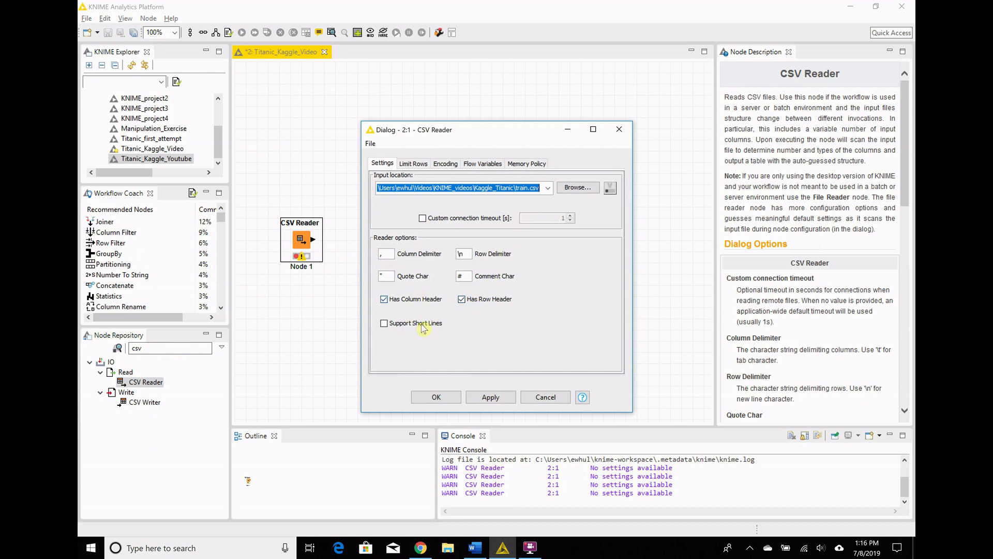
left_click(462, 299)
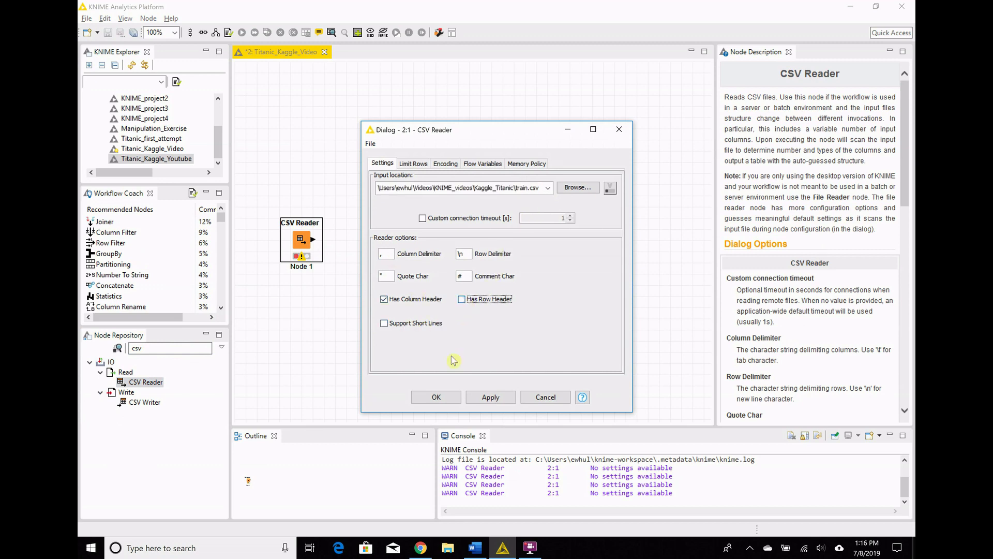
left_click(437, 397)
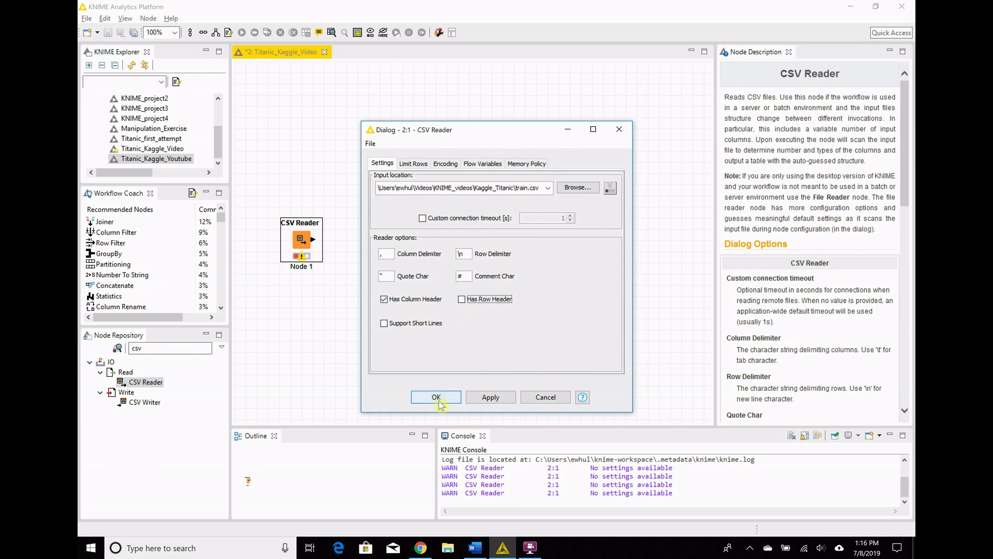
Execute the CSV Reader and view its File Table of 891 rows and 12 columns
right_click(295, 237)
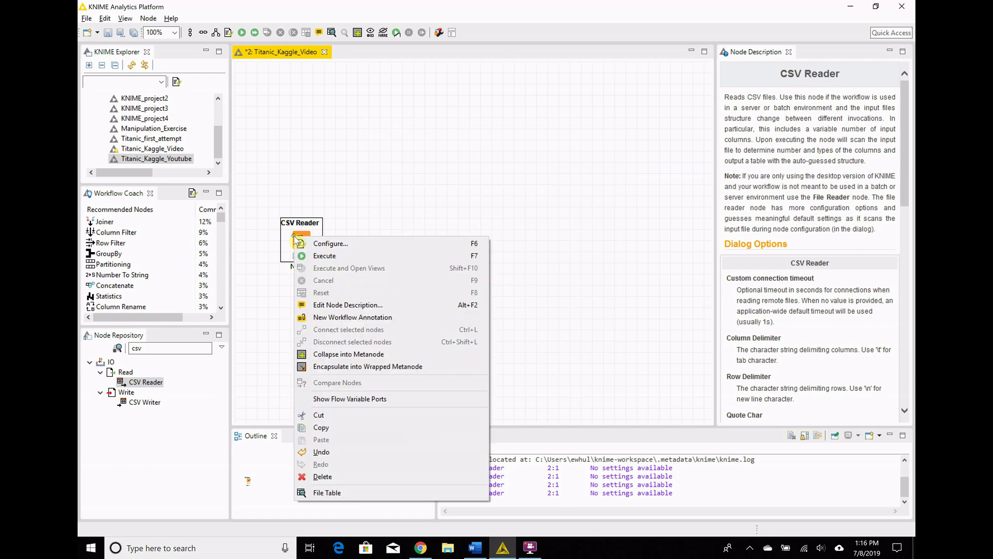
left_click(314, 255)
right_click(314, 256)
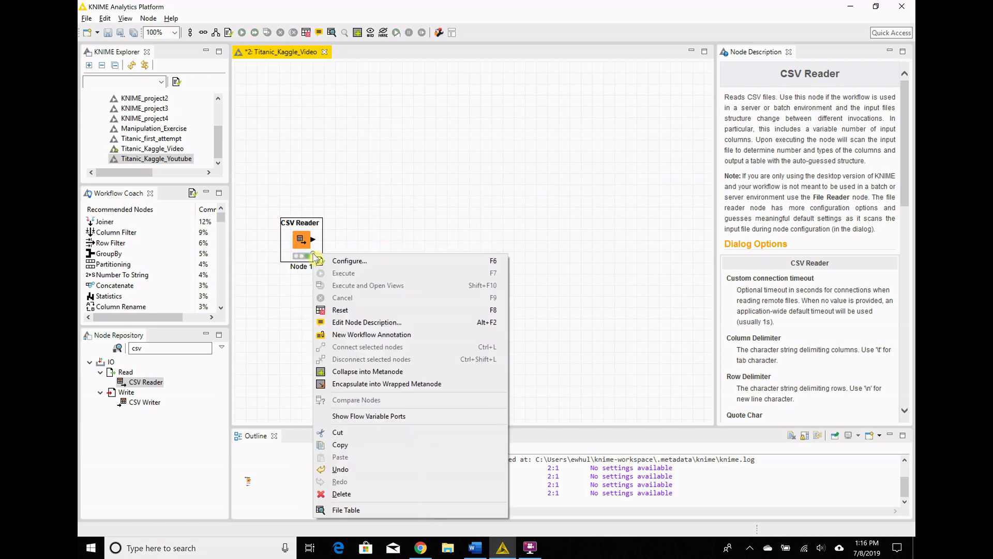
left_click(387, 511)
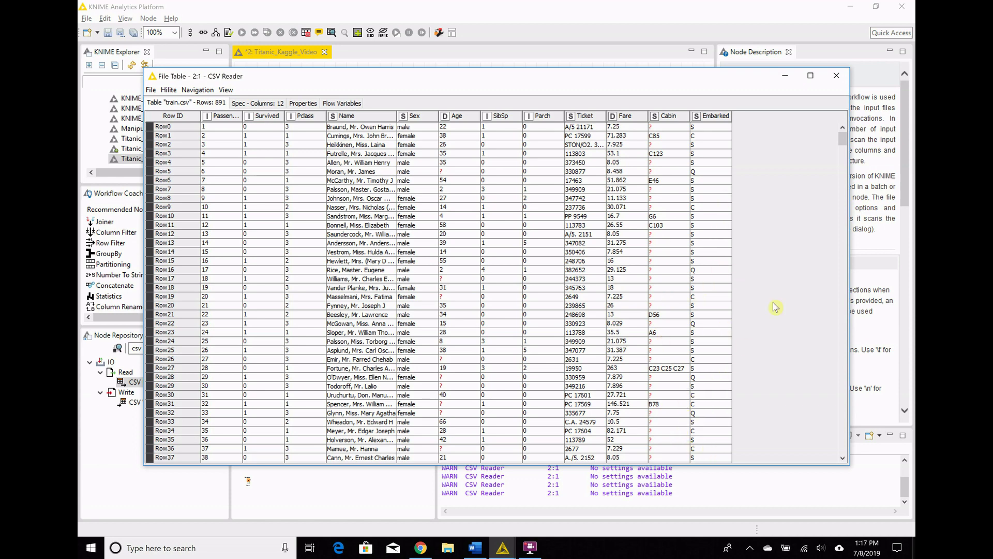
Close the data table, search 'statis', and place a Statistics node on the canvas
left_click(837, 75)
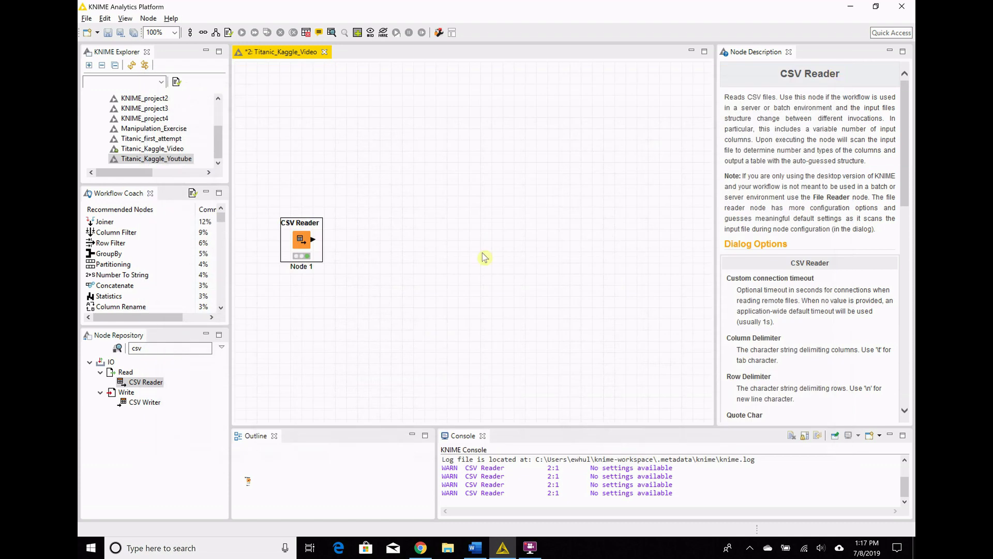
left_click(184, 348)
key("ctrl+a")
type("s")
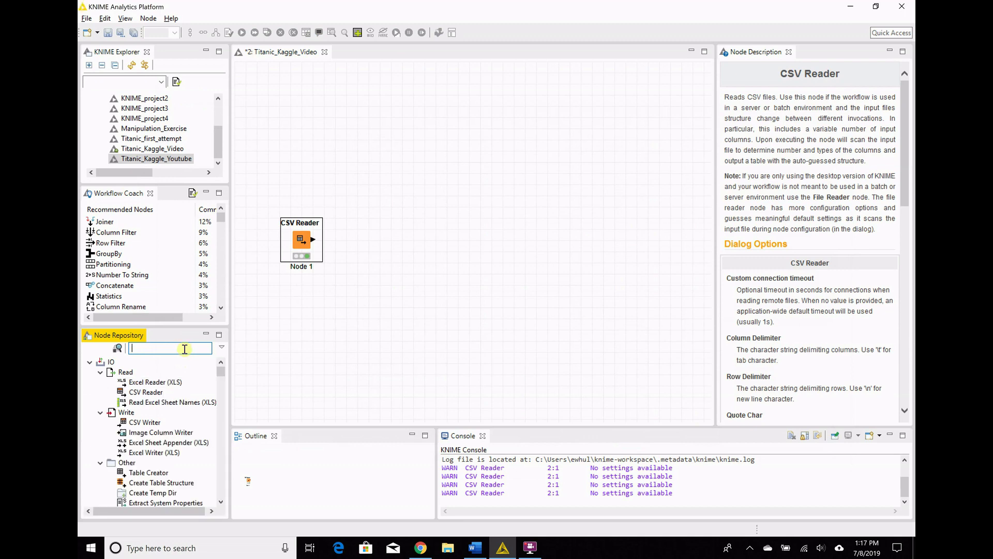
type("tatis")
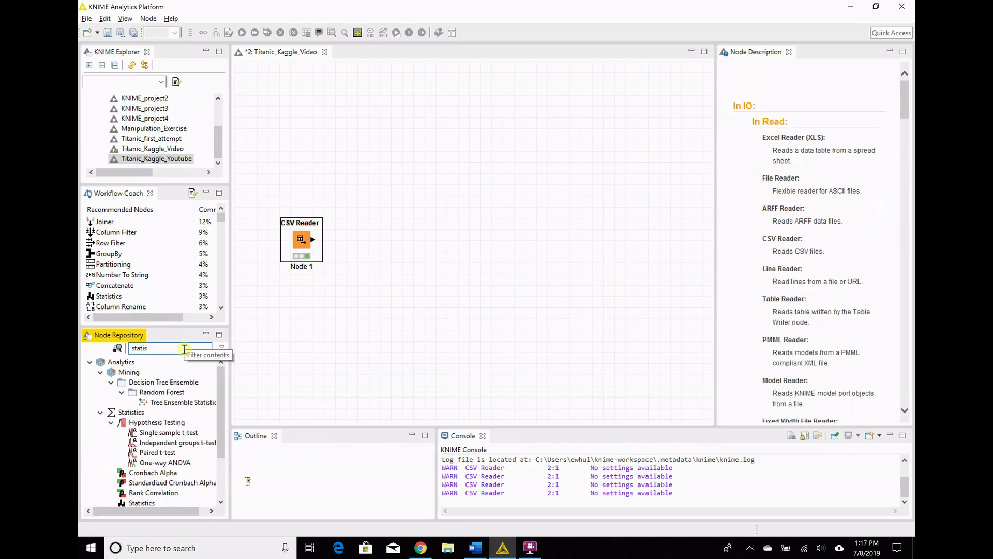
scroll(160, 486, "down", 1)
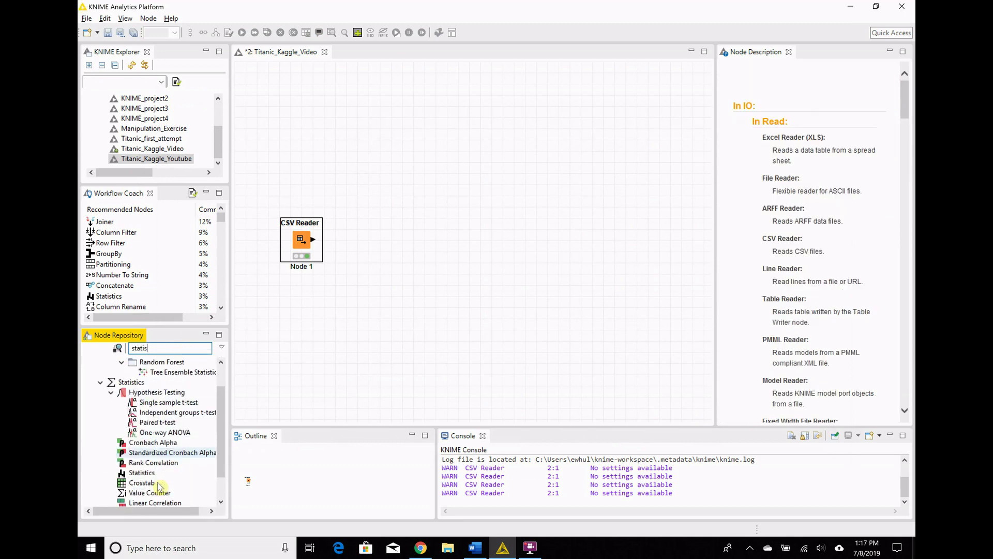
left_click_drag(141, 473, 370, 299)
Connect the CSV Reader's output to Statistics and execute it to open its views
left_click_drag(314, 243, 358, 299)
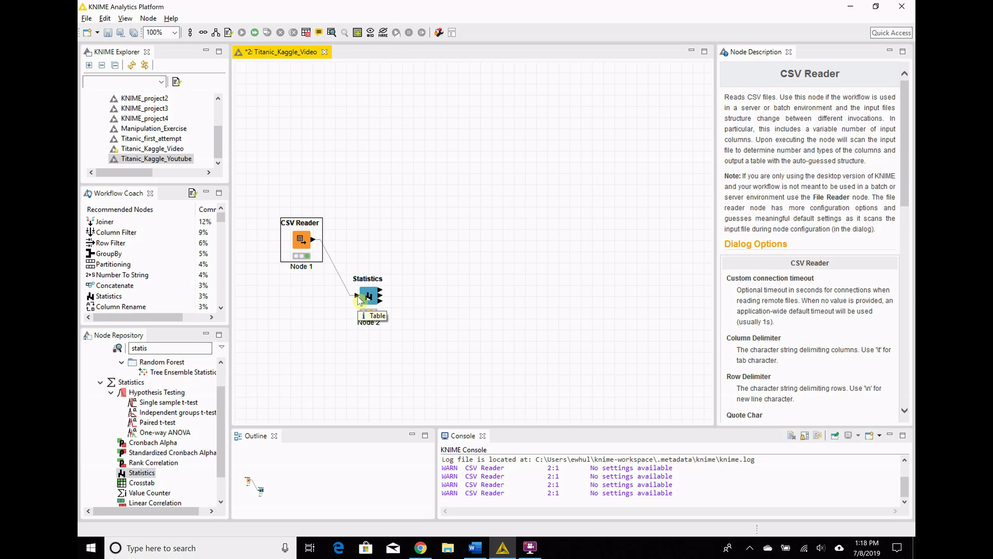
right_click(374, 297)
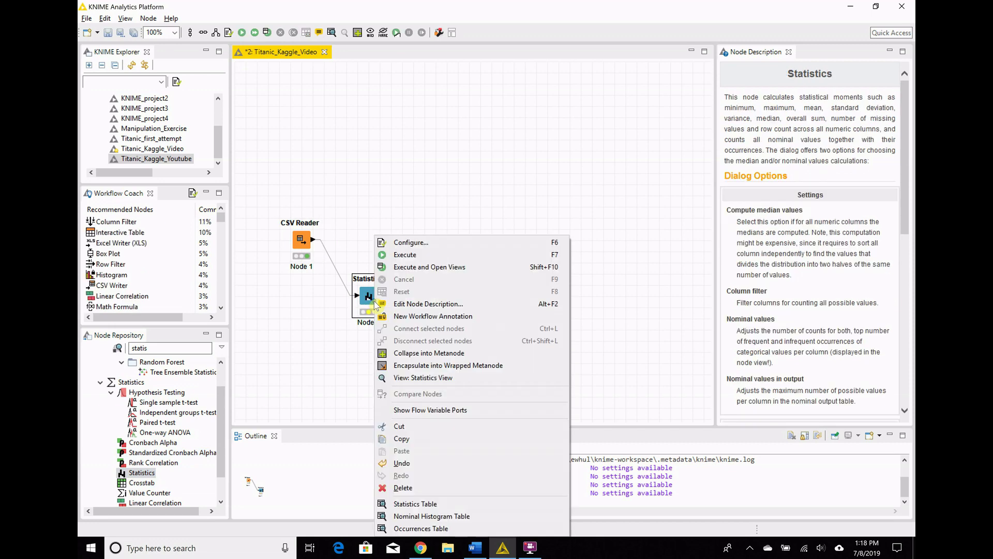
left_click(429, 266)
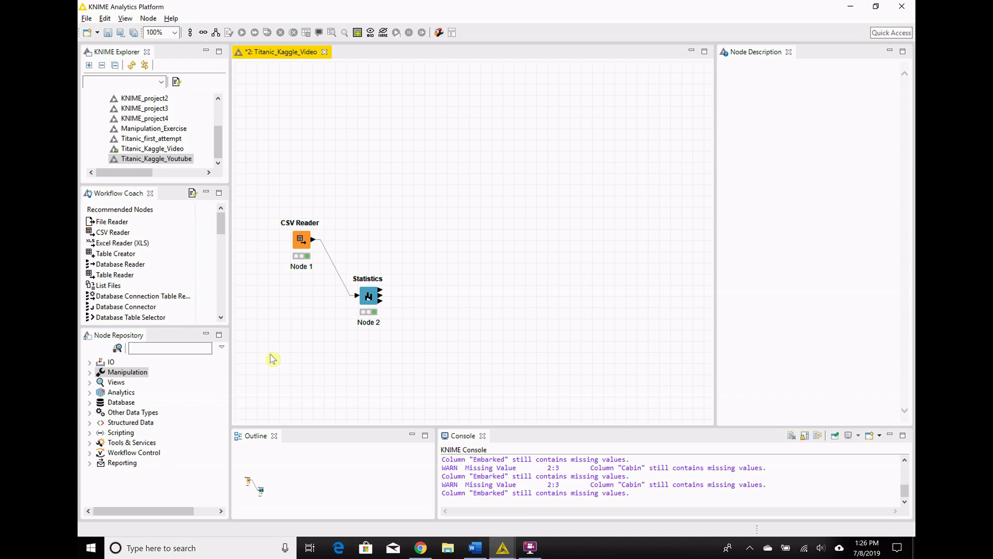
Search 'missin', place a Missing Value node, and connect the CSV Reader output to it
left_click(176, 348)
type("m")
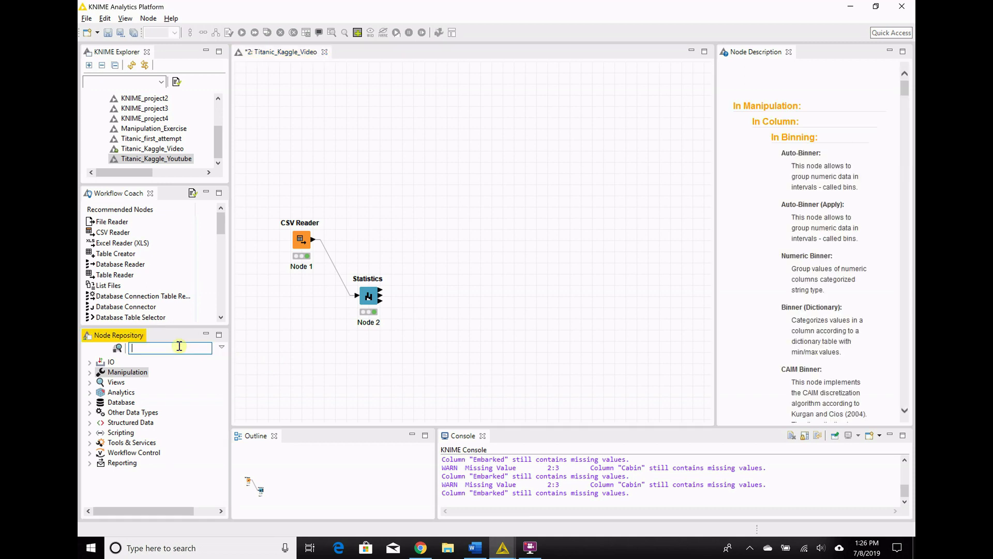
type("issin")
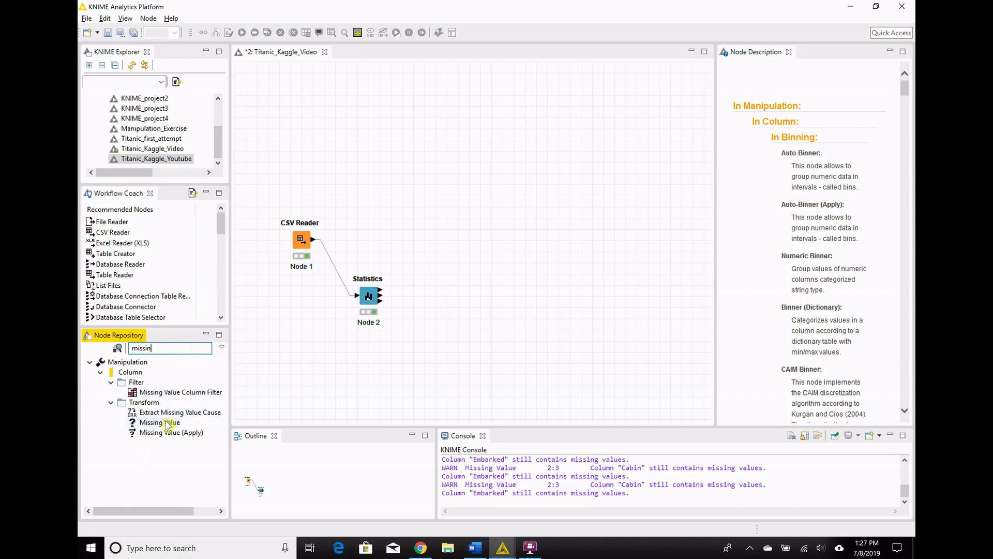
left_click_drag(160, 423, 418, 243)
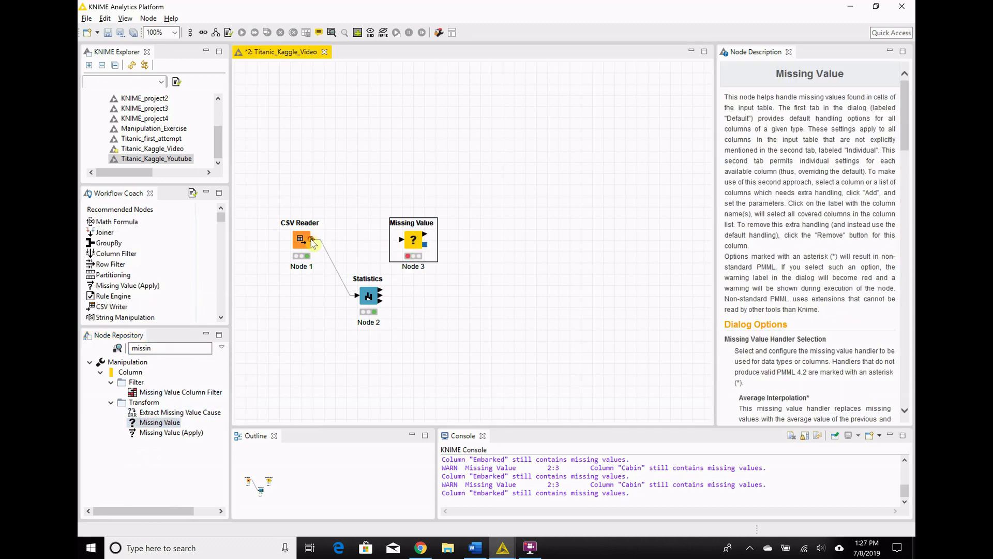
left_click_drag(313, 239, 399, 241)
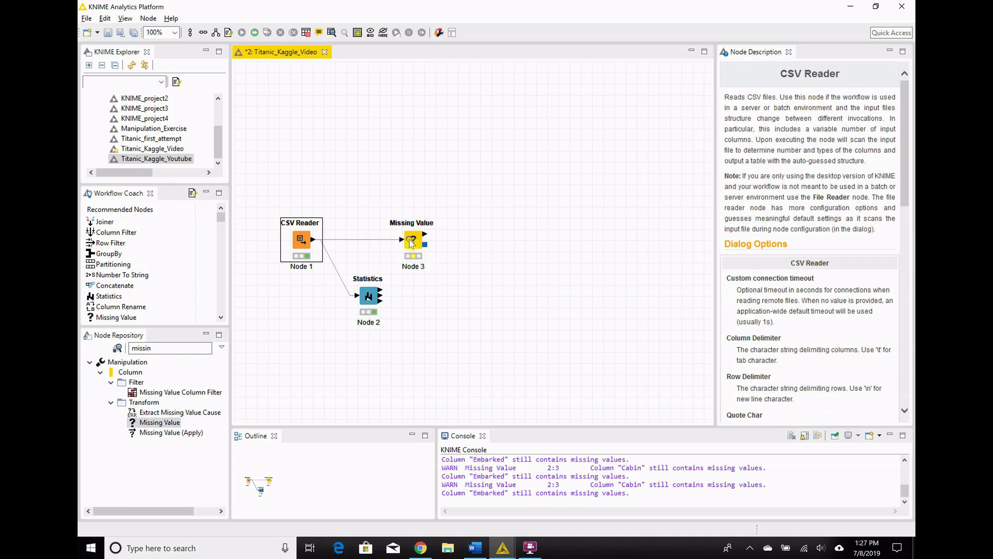
In Column Settings, add the Age column and set its missing values to Mean
right_click(410, 241)
left_click(423, 248)
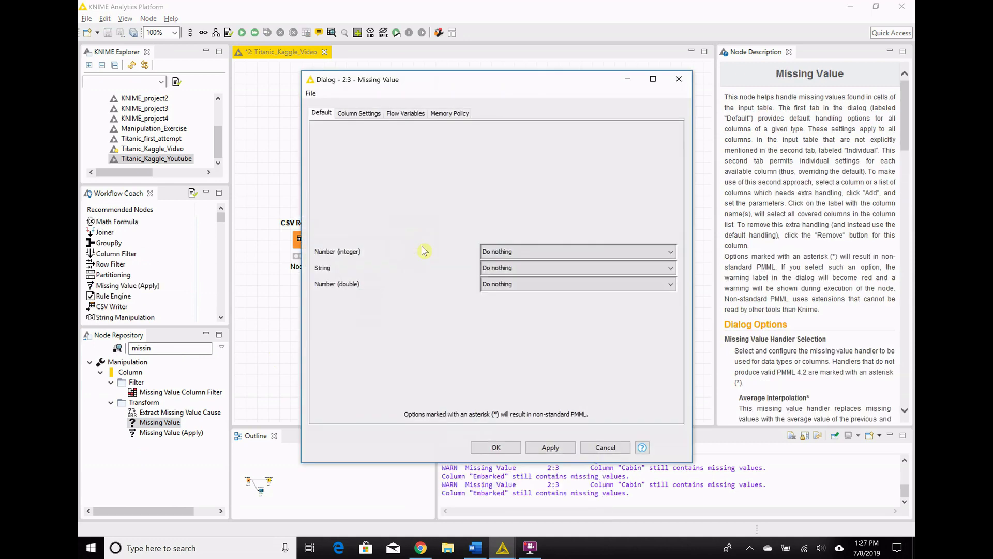
left_click(355, 115)
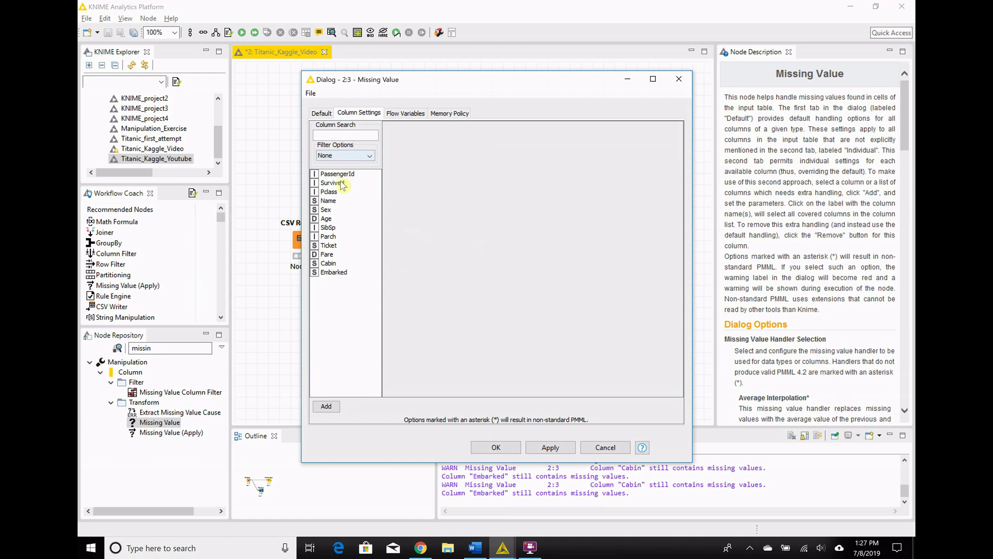
double_click(327, 219)
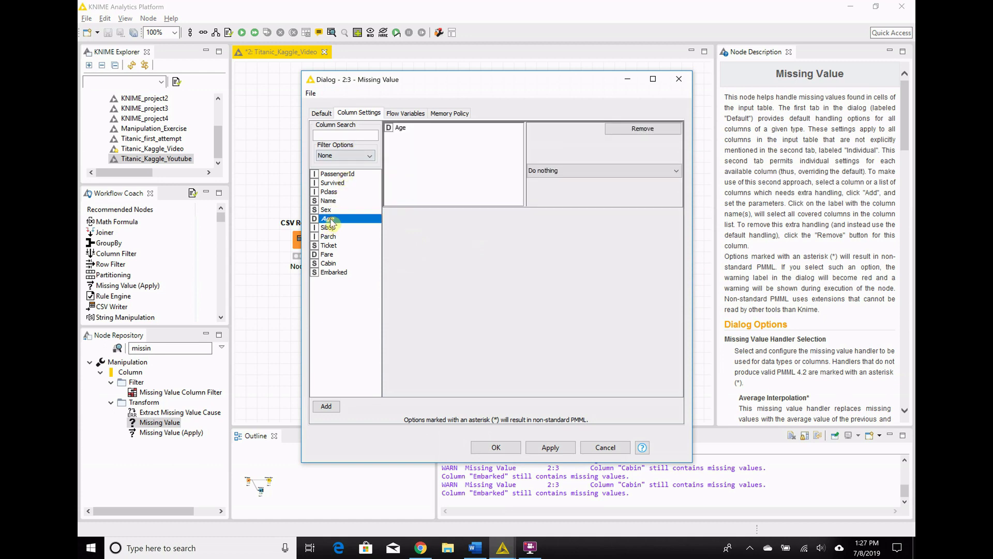
left_click(668, 171)
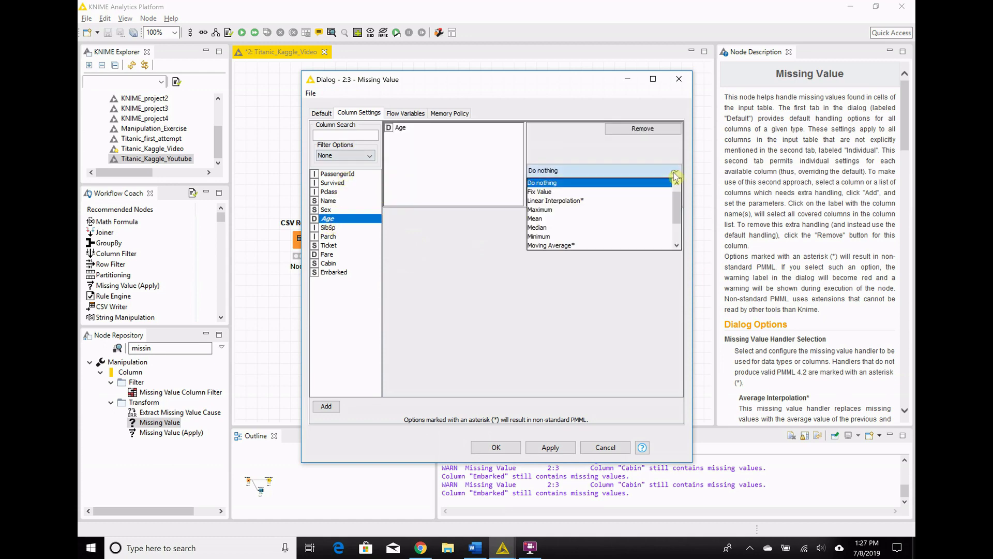
left_click(611, 224)
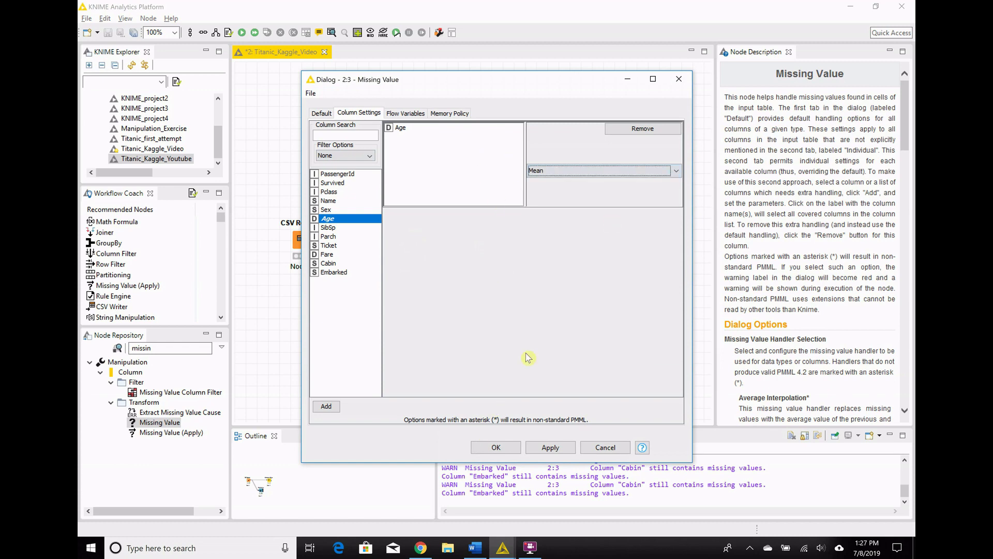
left_click(495, 447)
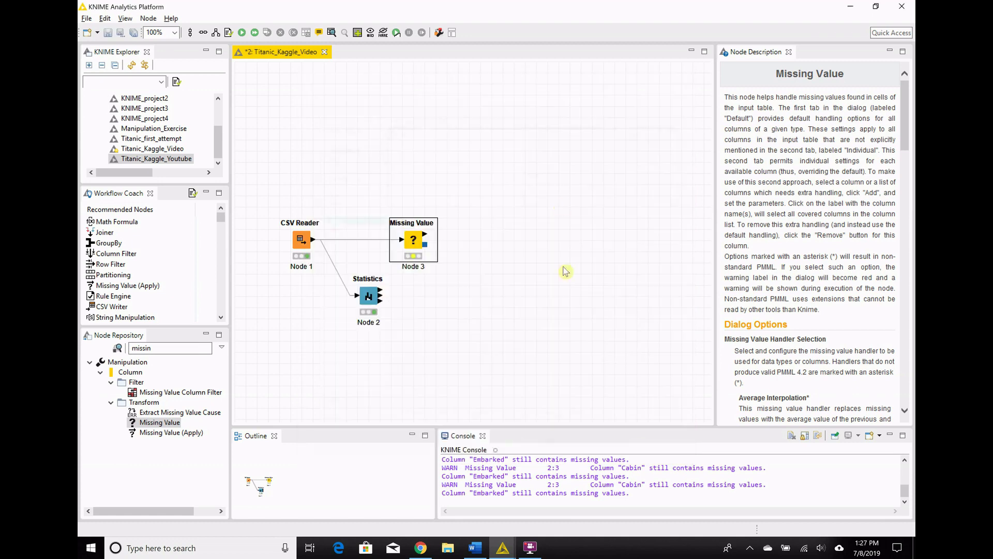
Execute Missing Value and inspect its output table, where empty Age entries read 29.699
right_click(420, 244)
left_click(422, 257)
right_click(422, 253)
left_click(493, 506)
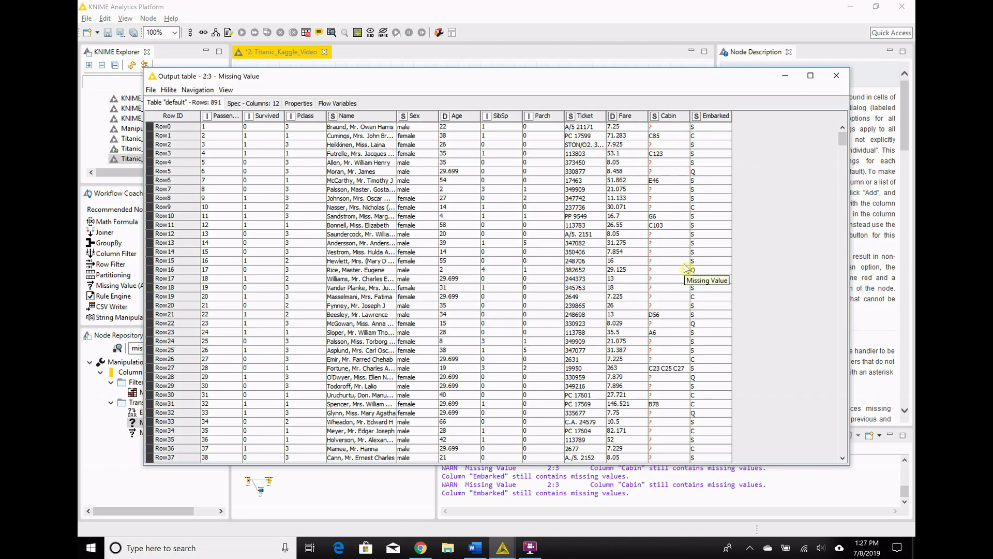
left_click(836, 75)
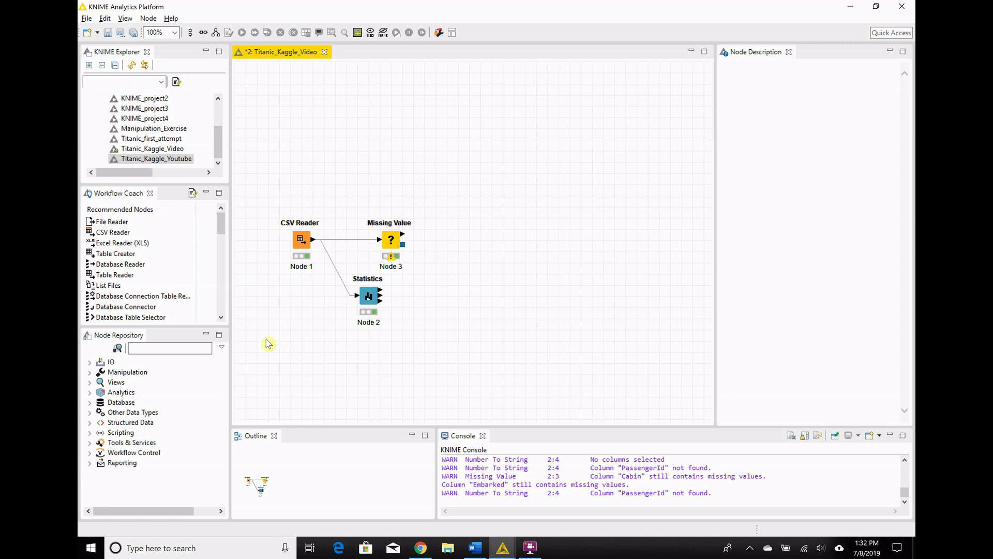
Search 'string', place a Number To String node, and connect Missing Value's output to it
left_click(180, 346)
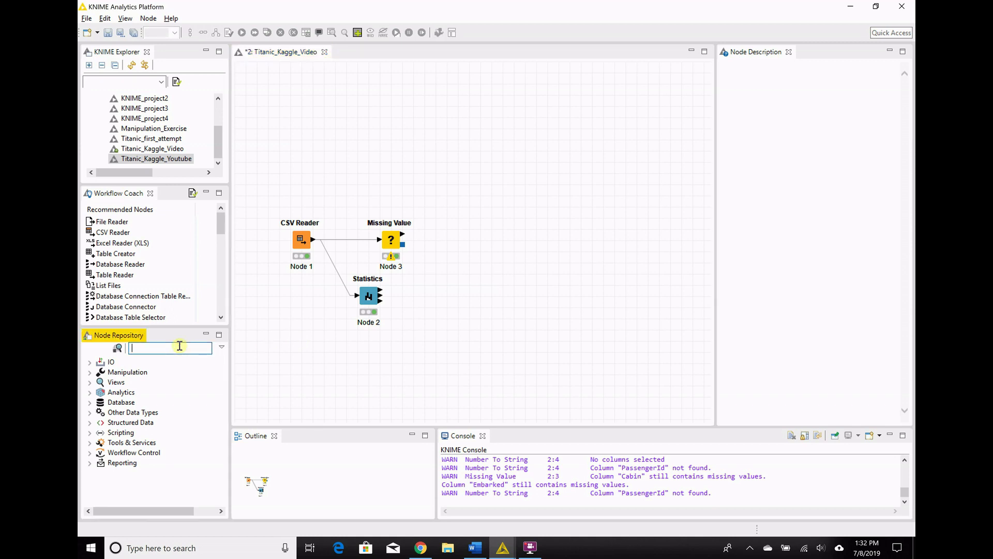
type("stri=")
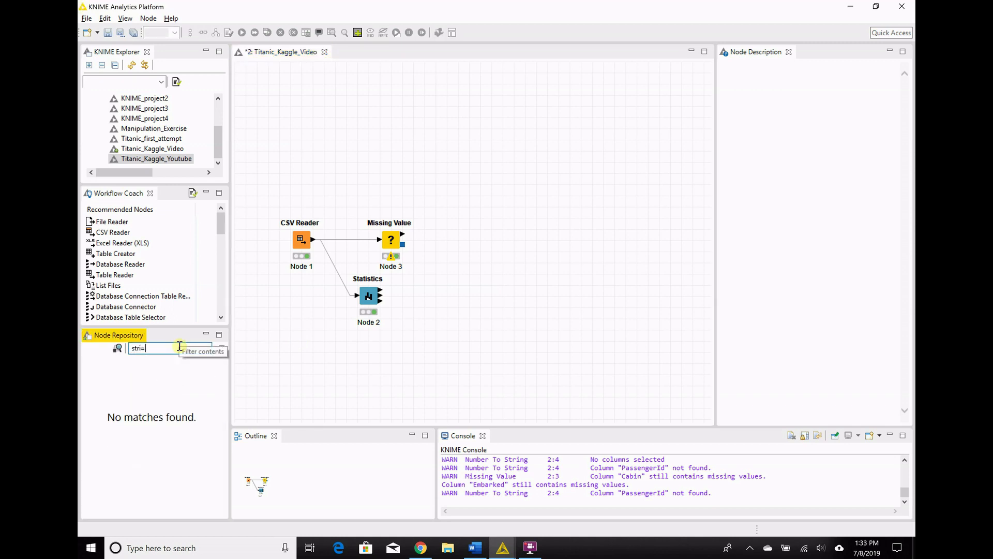
key("BackSpace")
type("ng")
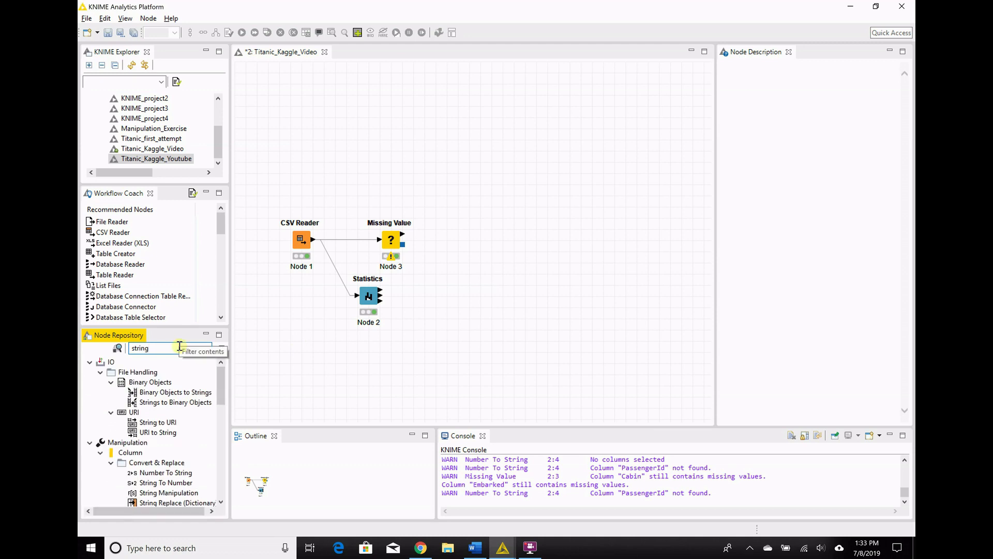
left_click(173, 472)
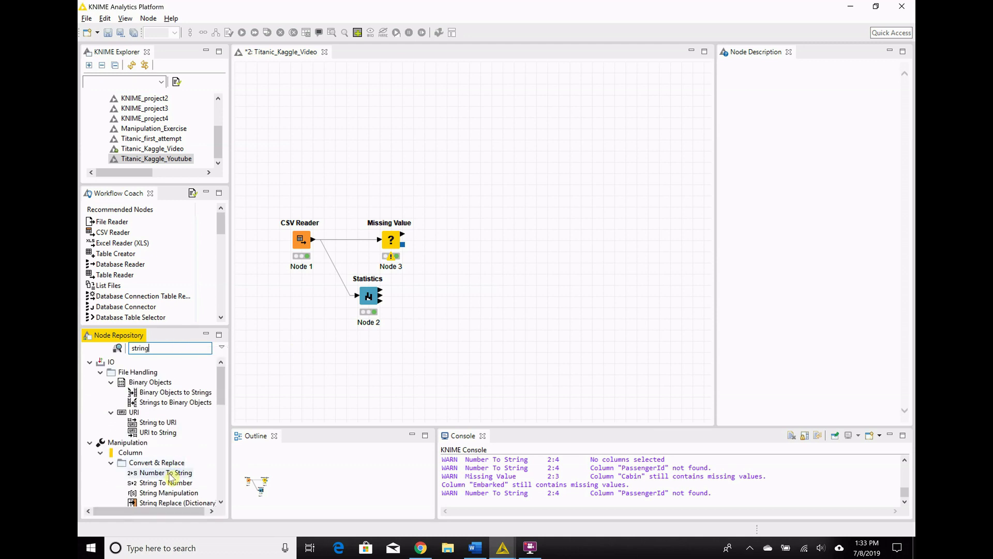
left_click_drag(173, 476, 496, 226)
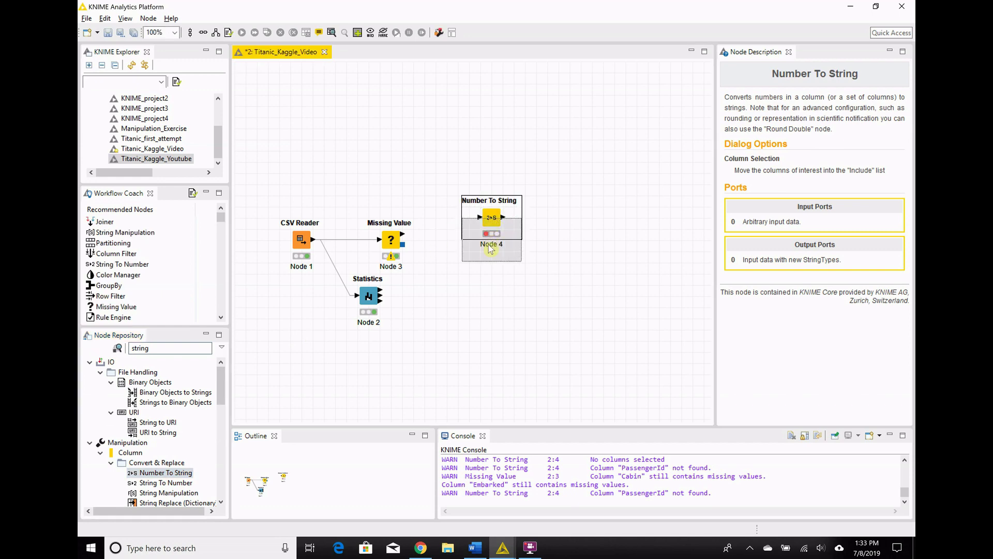
left_click(404, 237)
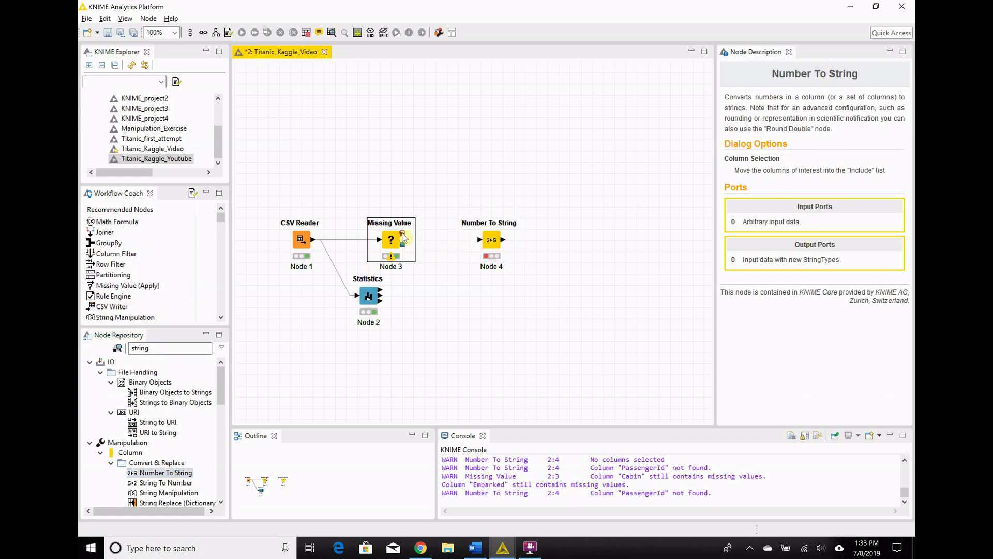
left_click_drag(404, 237, 482, 239)
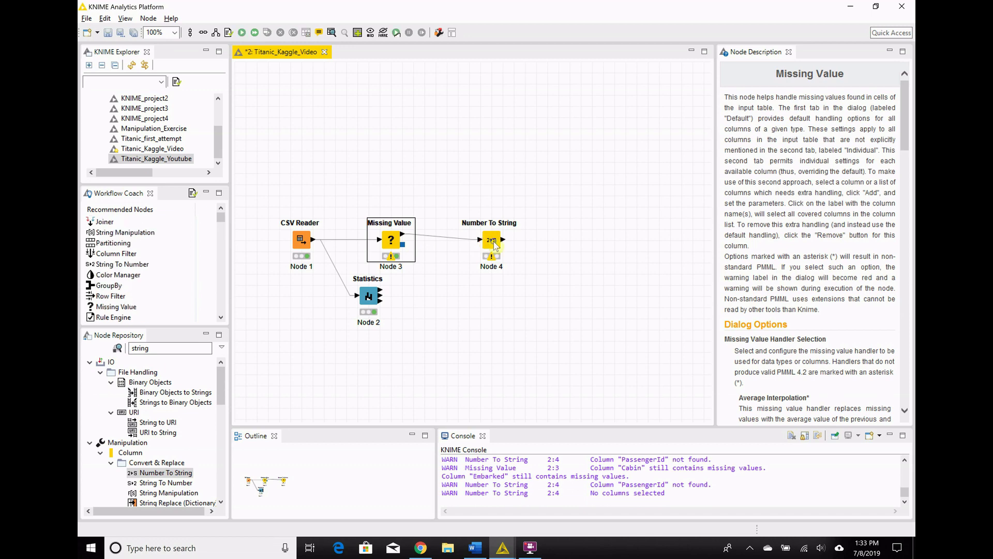
Configure Number To String to move Fare to the Exclude list
right_click(496, 245)
left_click(525, 250)
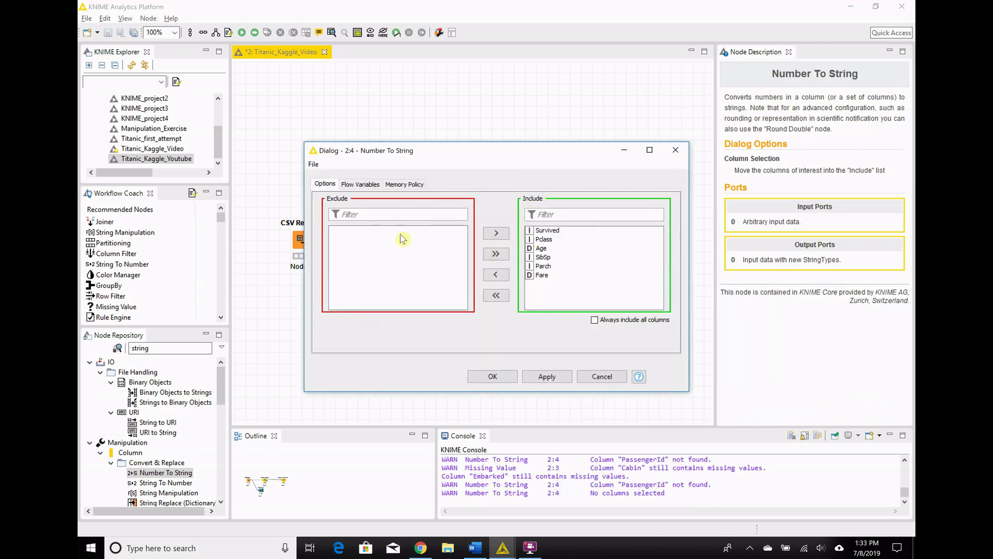
left_click(541, 275)
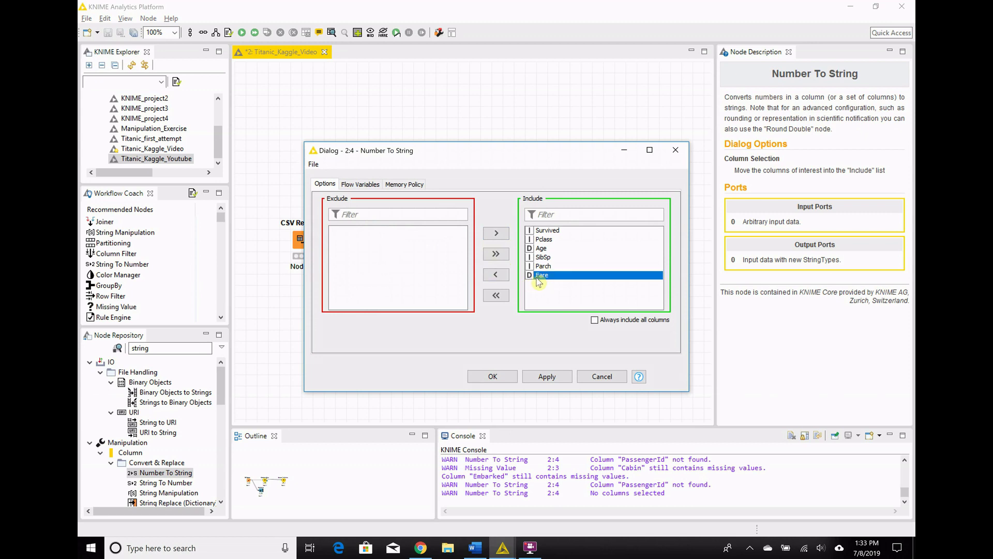
left_click(502, 278)
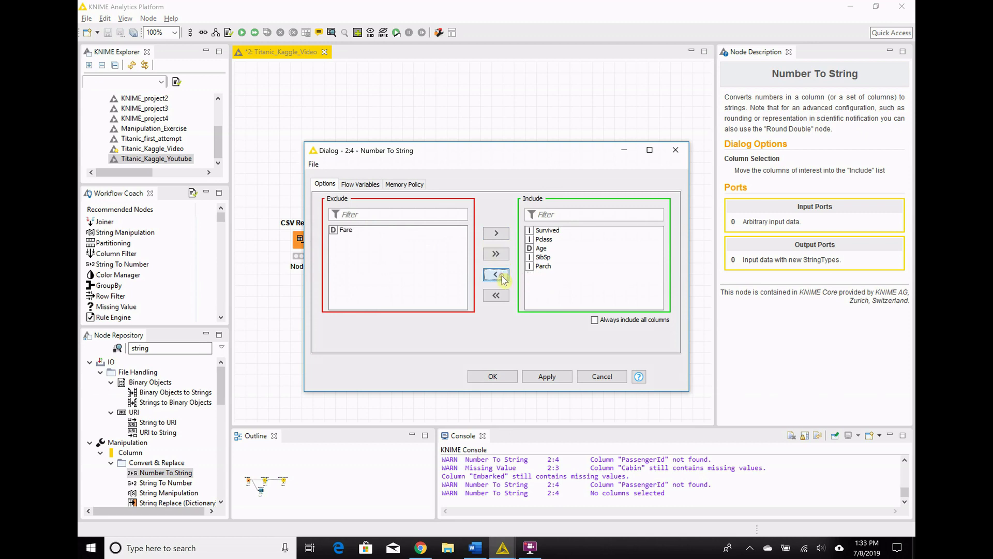
left_click(492, 376)
Execute Number To String and check its 891-row Transformed input table, then close it
right_click(488, 252)
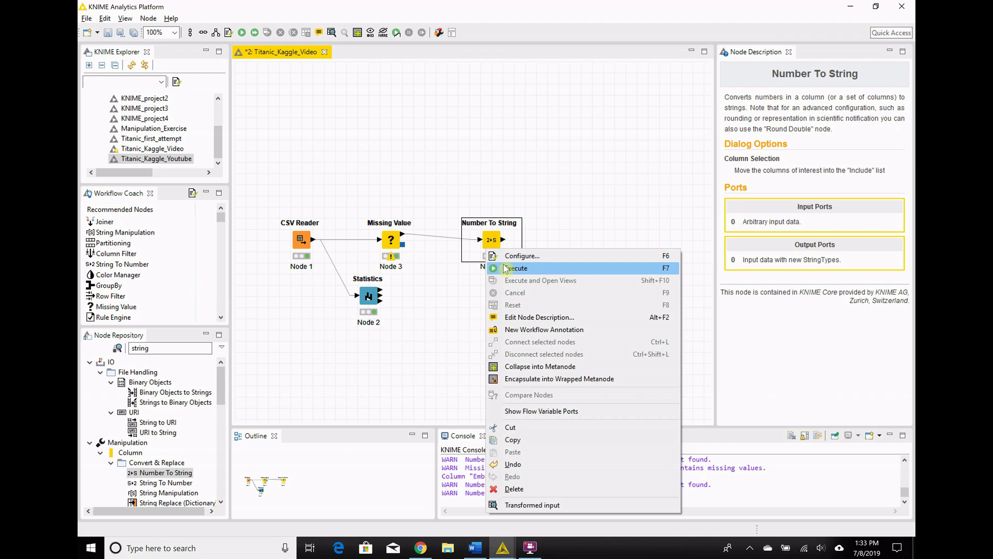
left_click(489, 252)
right_click(493, 251)
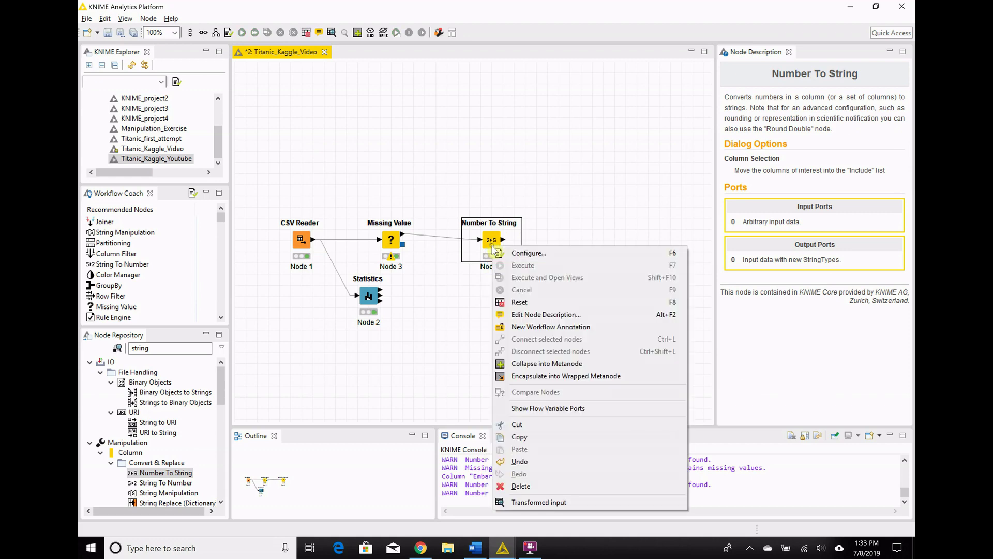
left_click(541, 501)
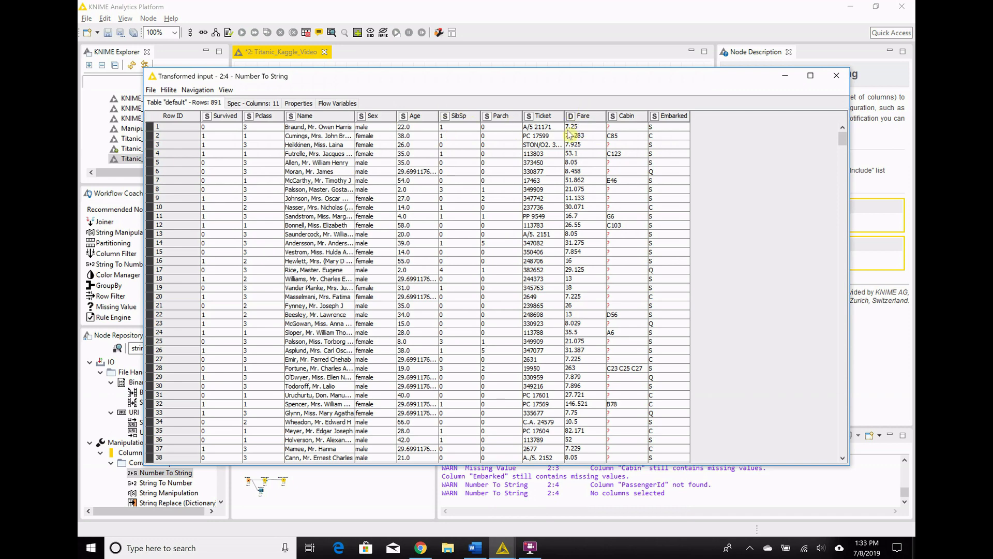
left_click(837, 76)
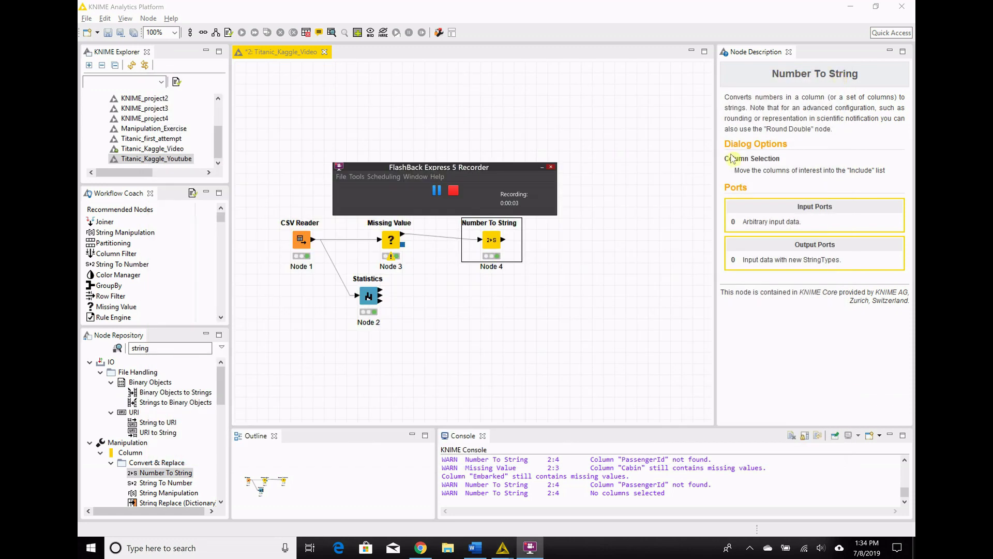
left_click(631, 273)
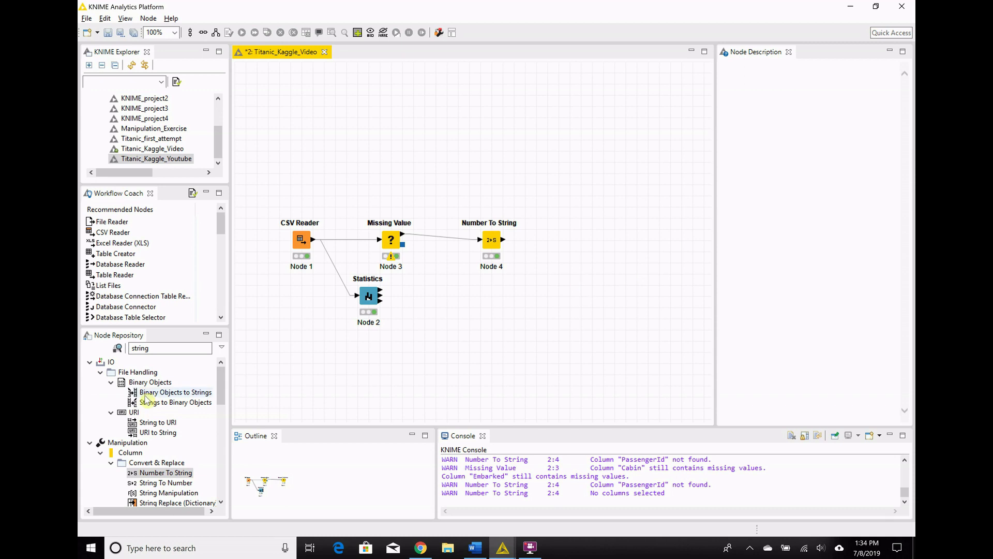
Search 'parti', place a Partitioning node, and connect Number To String's output to it
left_click(171, 350)
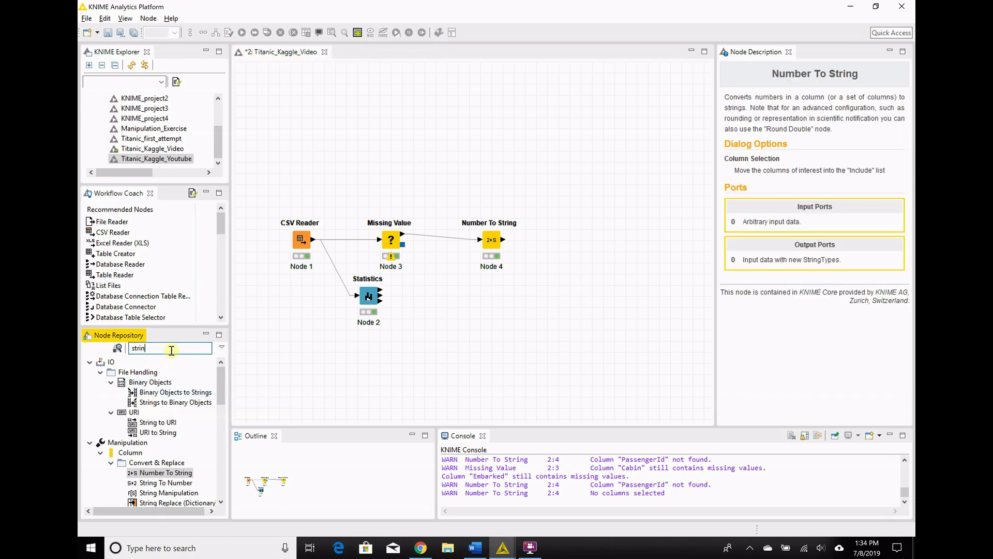
key("BackSpace")
key("BackSpace")
key("BackSpace")
key("BackSpace")
key("BackSpace")
type("partiti")
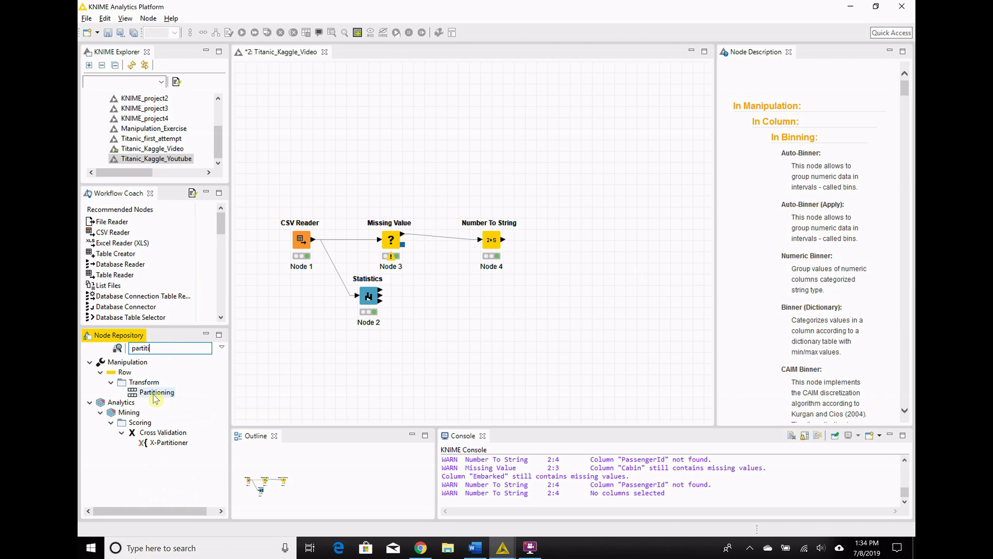
left_click_drag(170, 397, 581, 241)
left_click_drag(504, 242, 579, 243)
Set Partitioning to Relative[%] 80 with Draw randomly
right_click(581, 243)
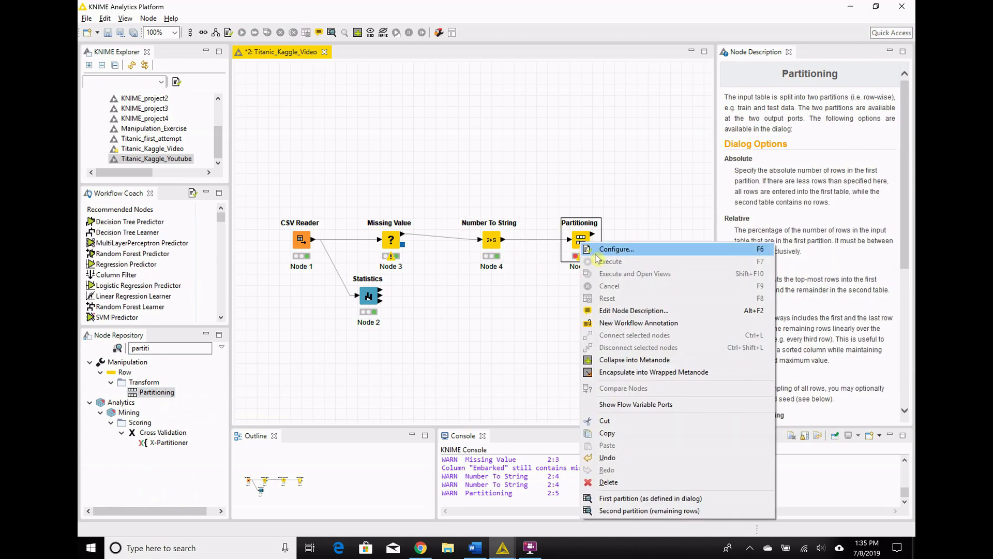
left_click(600, 249)
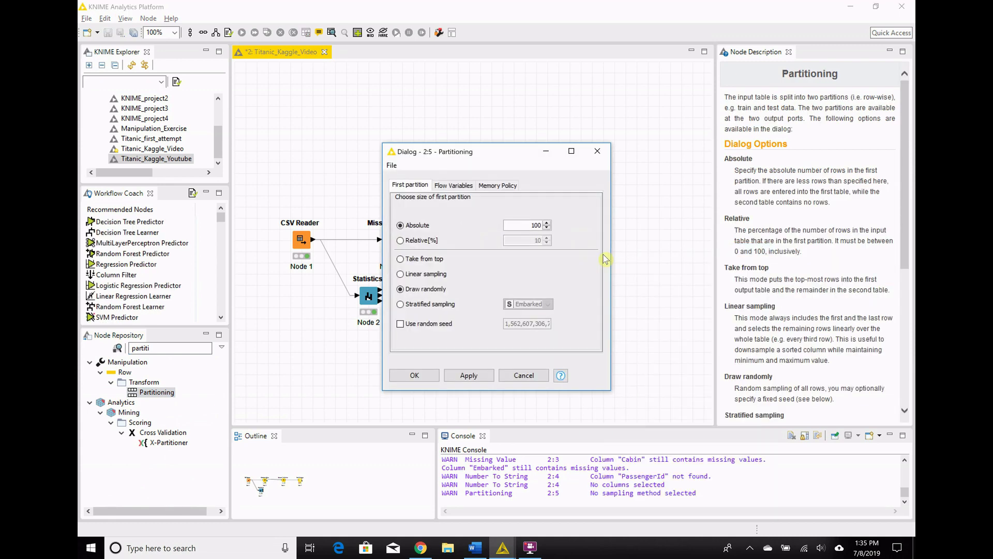
left_click(401, 240)
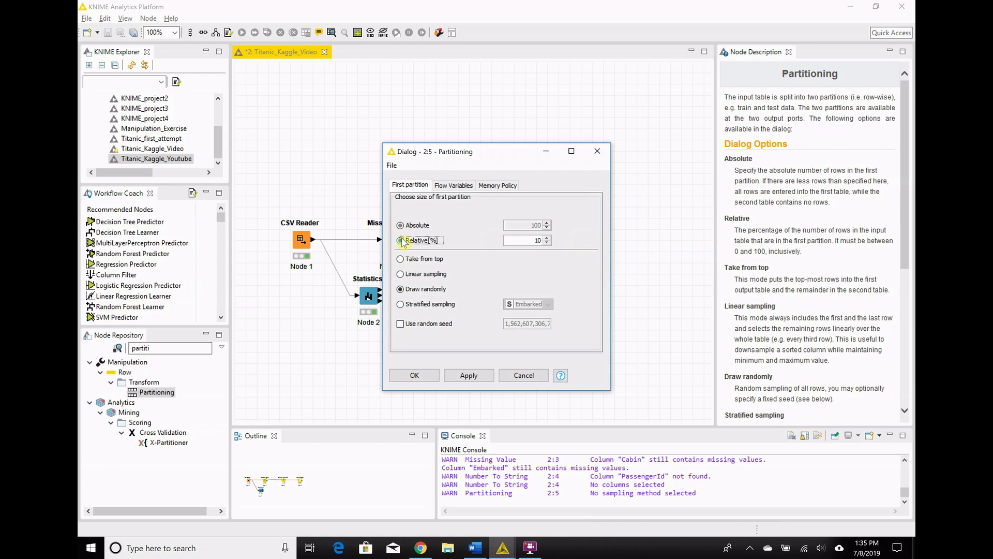
left_click(547, 237)
left_click(422, 376)
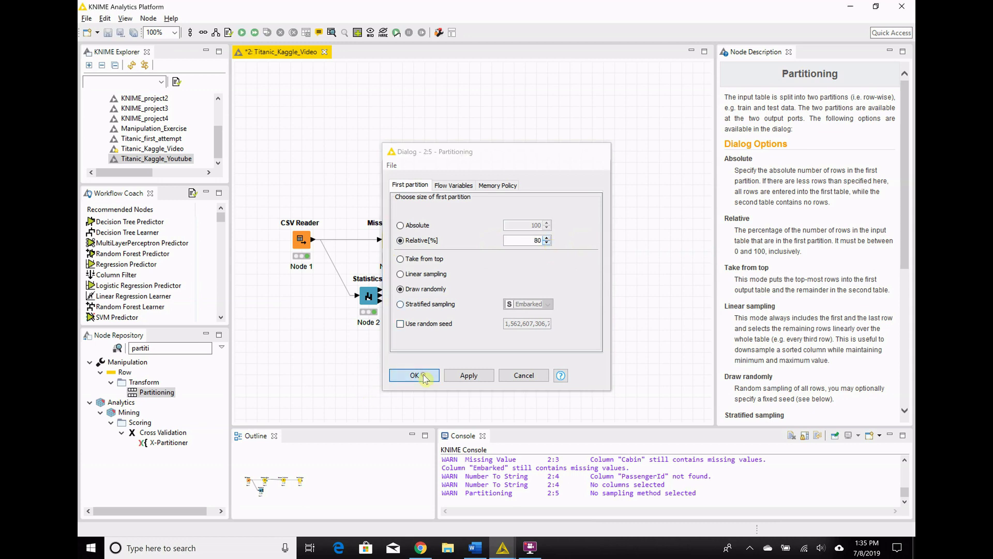
Execute Partitioning and check the 712-row first and 179-row second partition tables
right_click(579, 252)
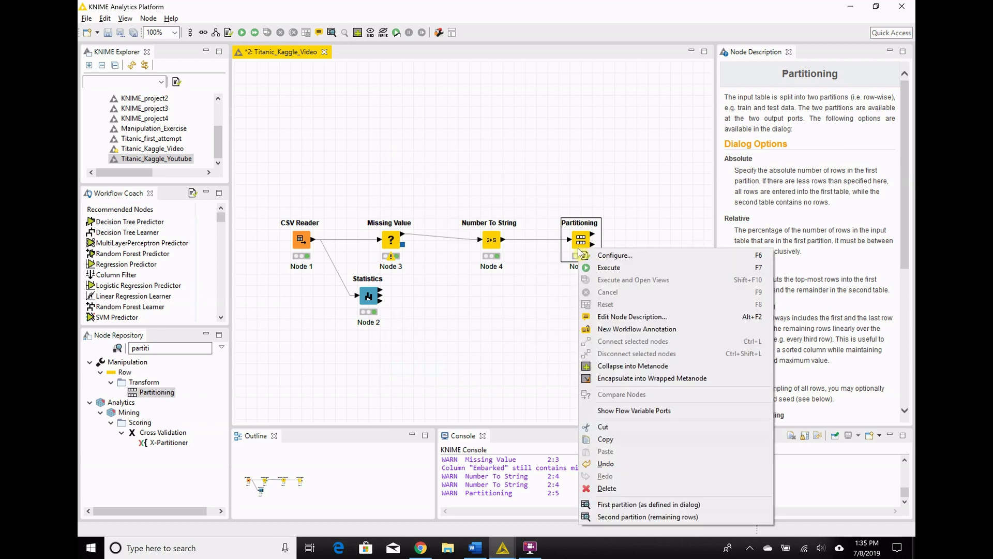
left_click(608, 267)
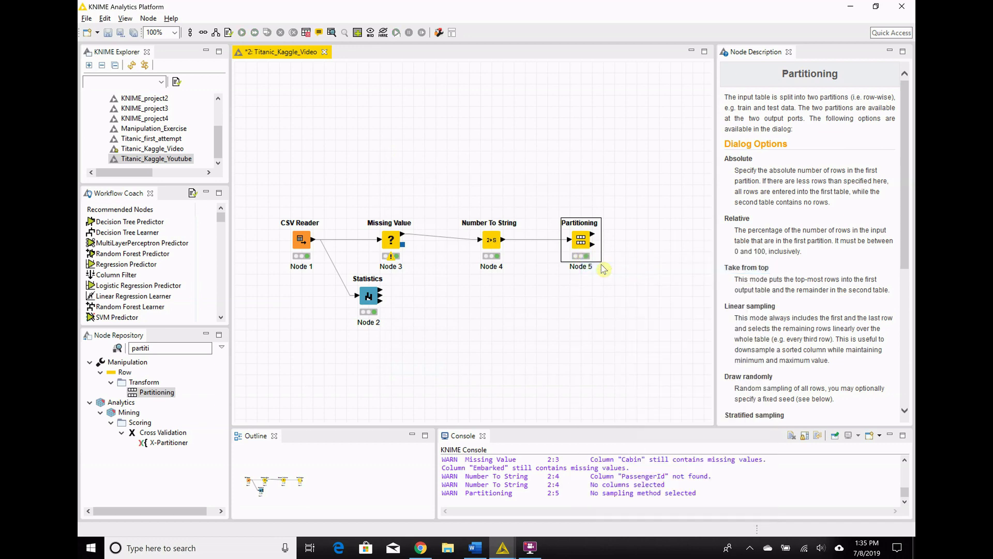
right_click(593, 237)
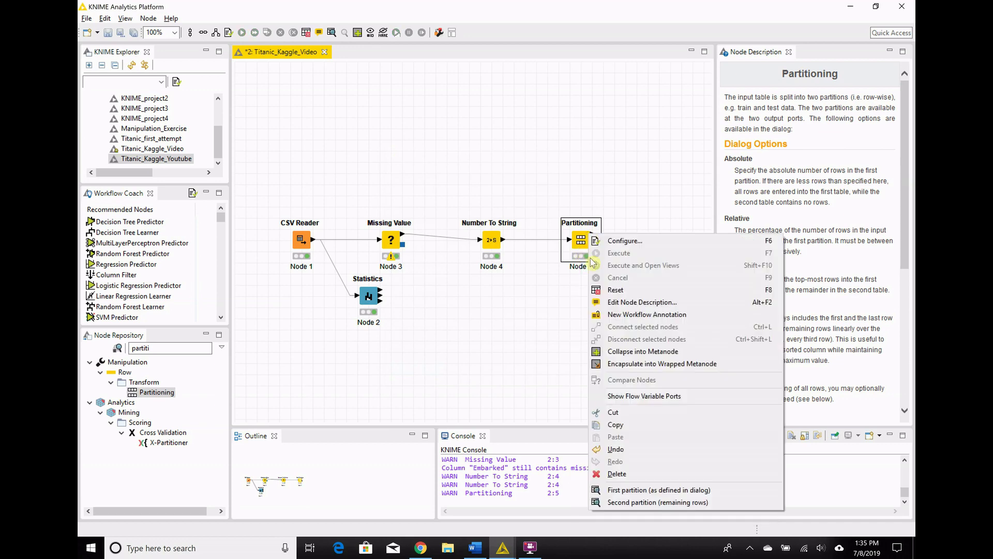
left_click(638, 490)
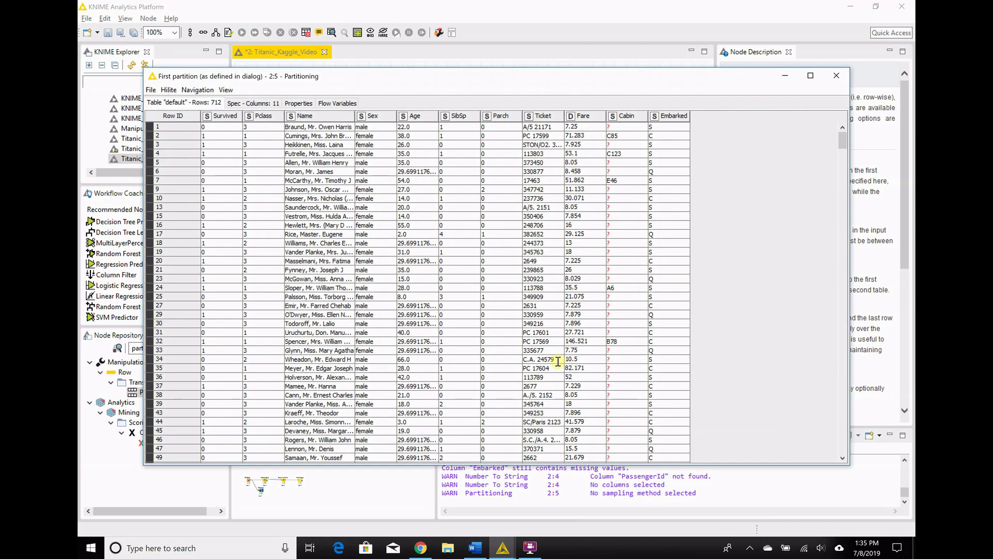
left_click(837, 76)
right_click(582, 246)
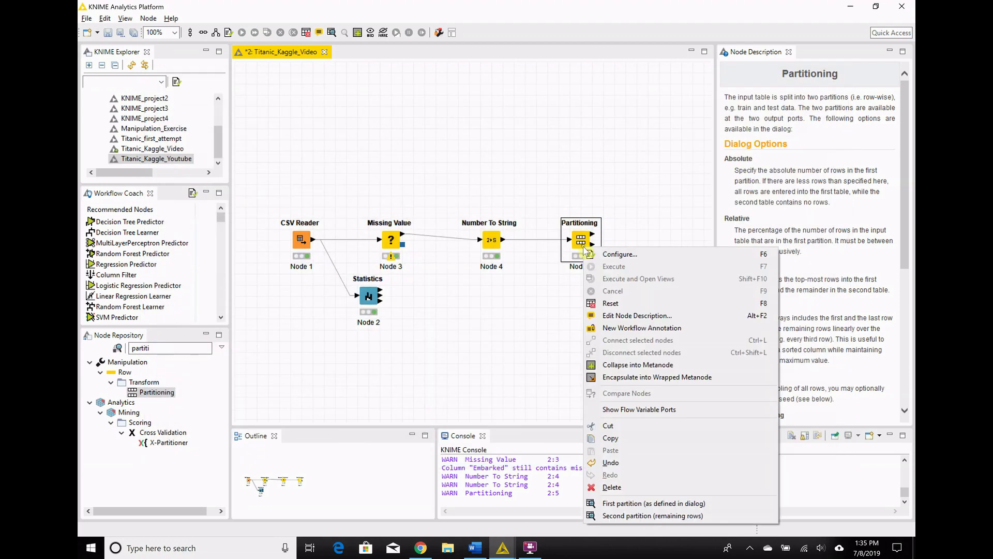
left_click(657, 516)
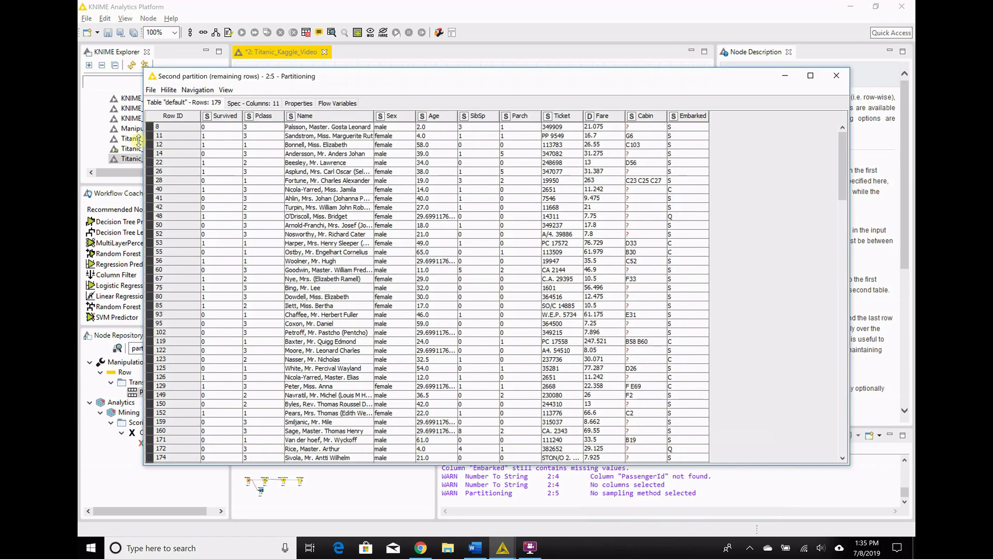
left_click(837, 77)
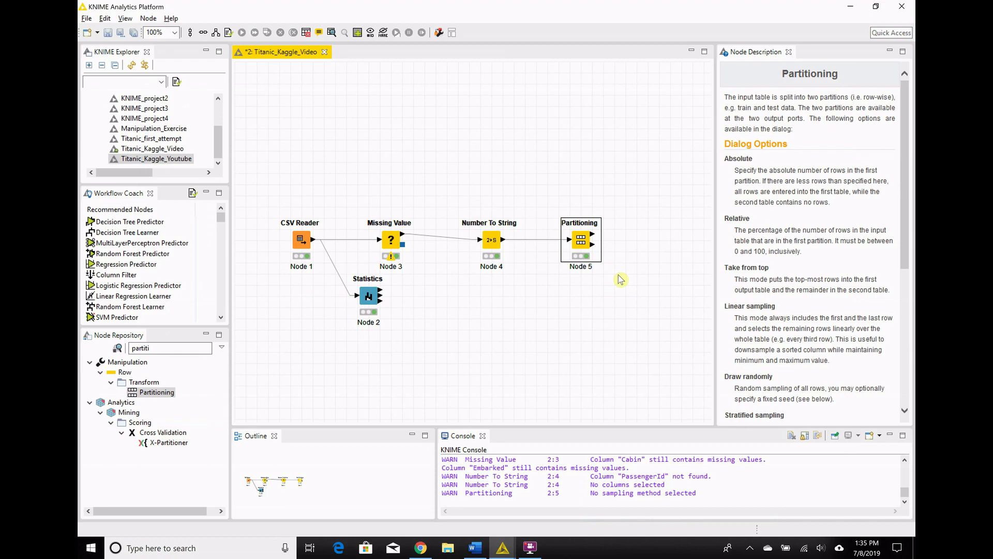